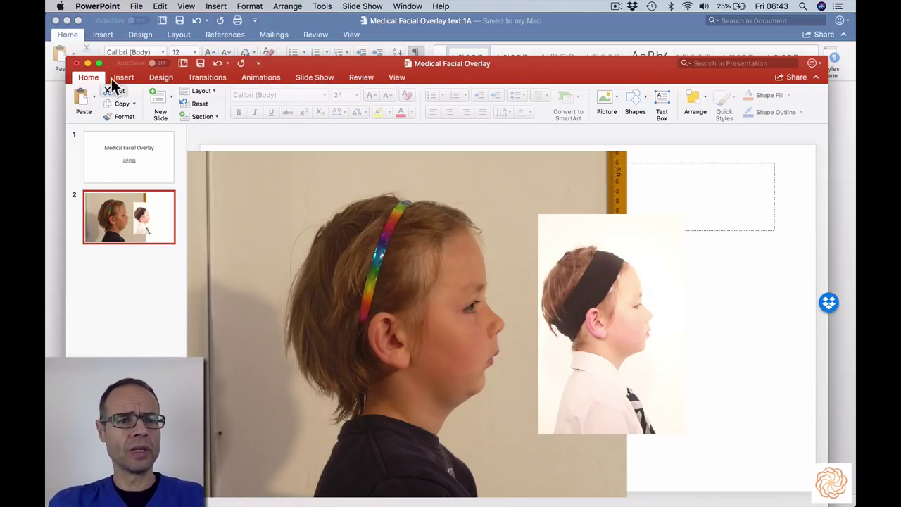
Shrink the rainbow-headband photo to fit inside slide 2 and move the black-headband photo clear of it, side by side.
{"action": "left_click", "coordinate": [99, 62]}
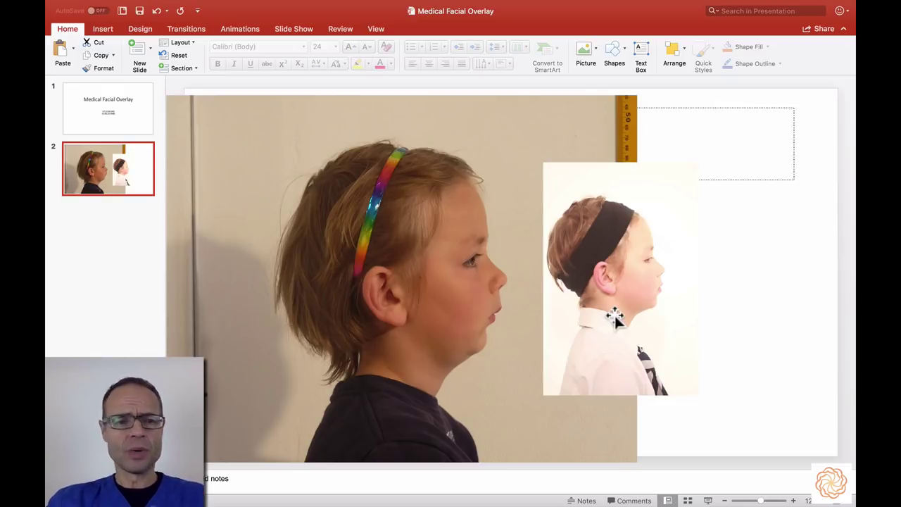
{"action": "left_click", "coordinate": [396, 272]}
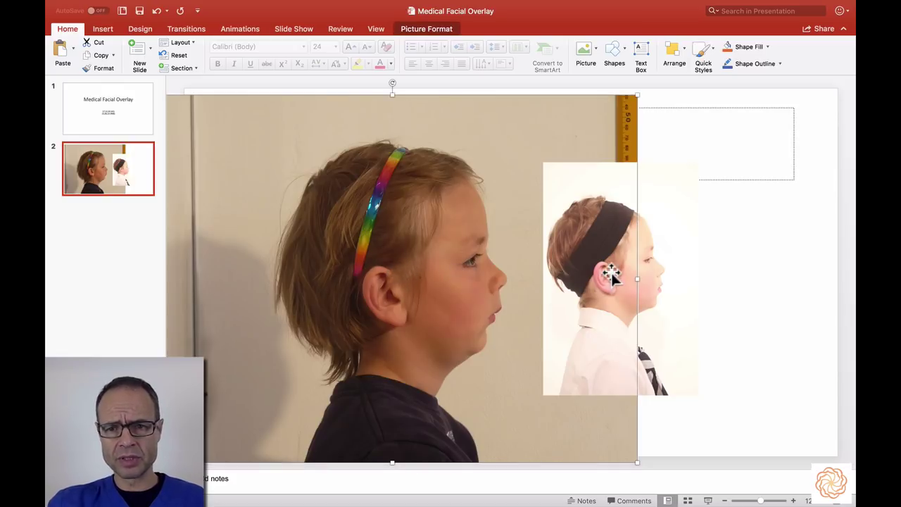
{"action": "left_click_drag", "start_coordinate": [667, 281], "coordinate": [662, 275]}
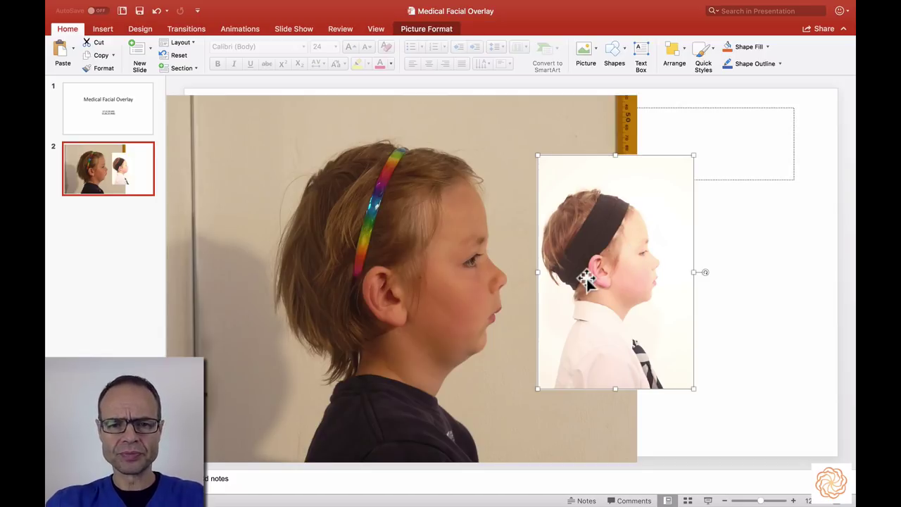
{"action": "left_click", "coordinate": [436, 284]}
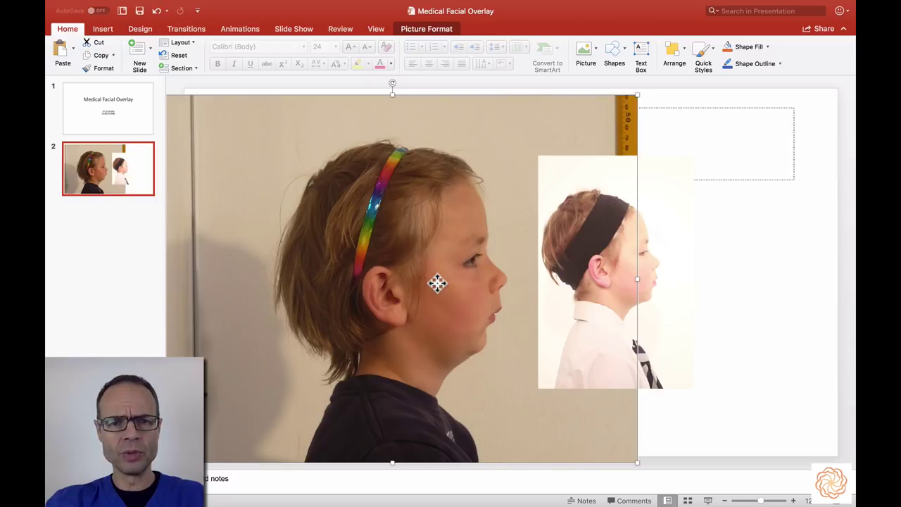
{"action": "left_click_drag", "start_coordinate": [436, 284], "coordinate": [465, 288]}
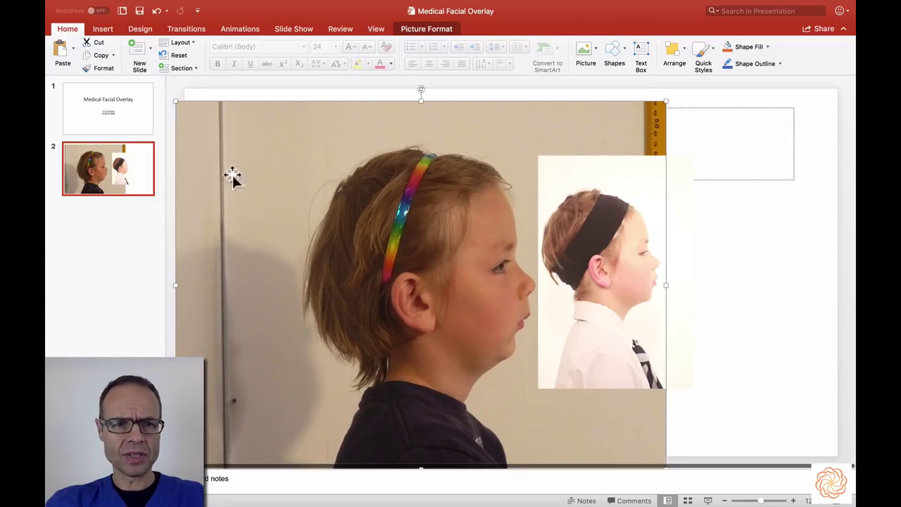
{"action": "left_click_drag", "start_coordinate": [176, 101], "coordinate": [205, 117]}
{"action": "left_click_drag", "start_coordinate": [382, 233], "coordinate": [380, 213]}
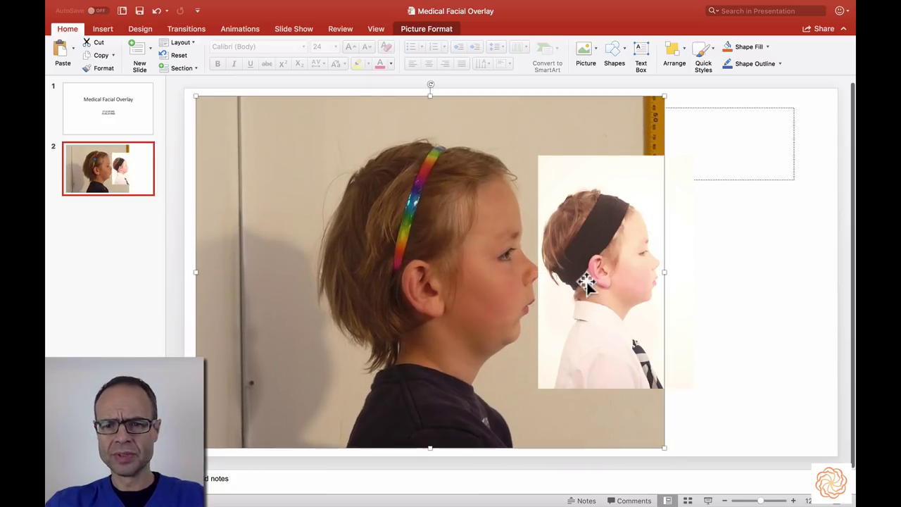
{"action": "left_click_drag", "start_coordinate": [589, 280], "coordinate": [734, 268]}
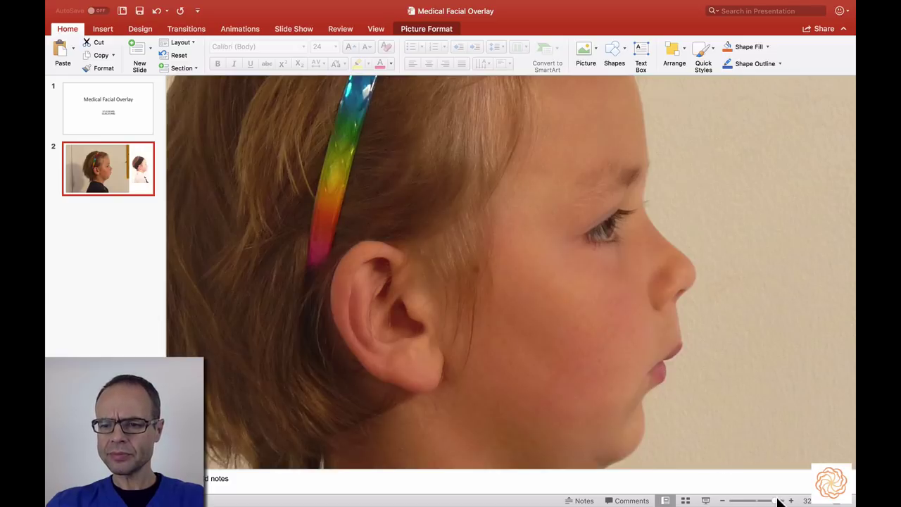
Crop the rainbow-headband photo to just the head and neck, and adjust the picture slightly within the crop frame.
{"action": "left_click_drag", "start_coordinate": [776, 502], "coordinate": [758, 503]}
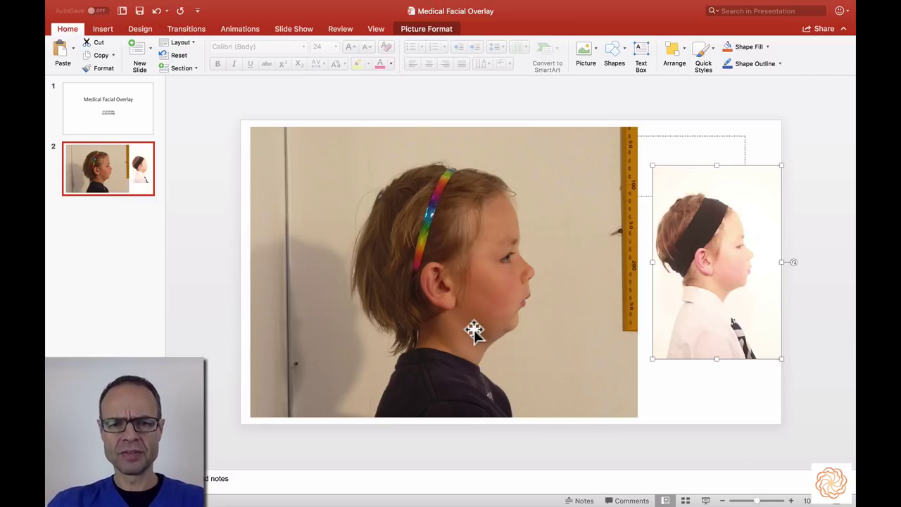
{"action": "right_click", "coordinate": [466, 284]}
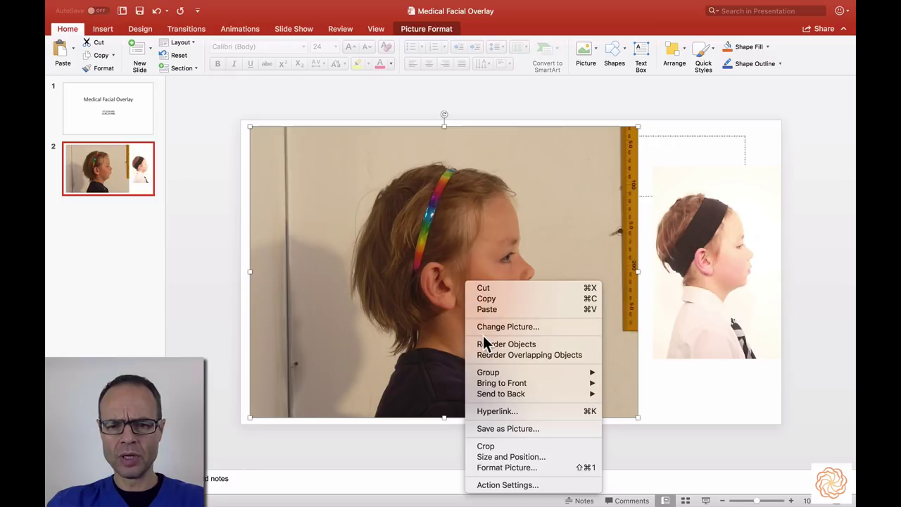
{"action": "mouse_move", "coordinate": [494, 369]}
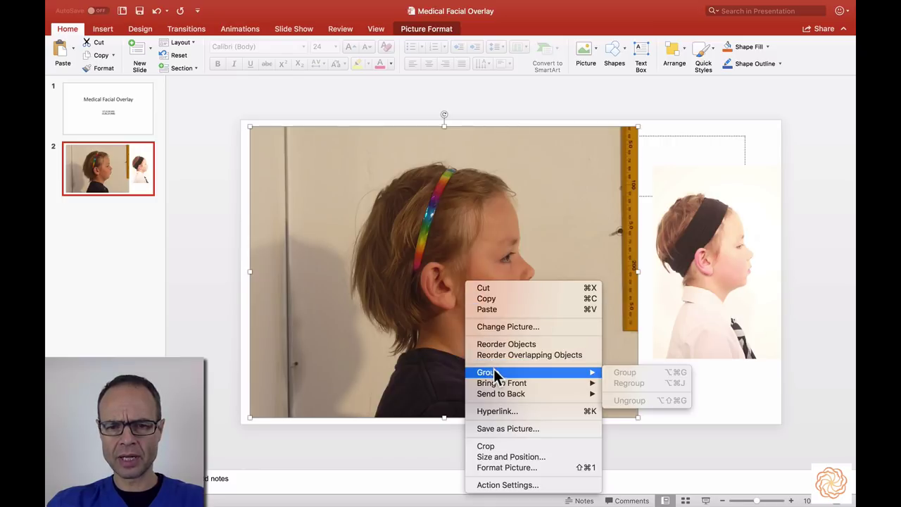
{"action": "left_click", "coordinate": [489, 444]}
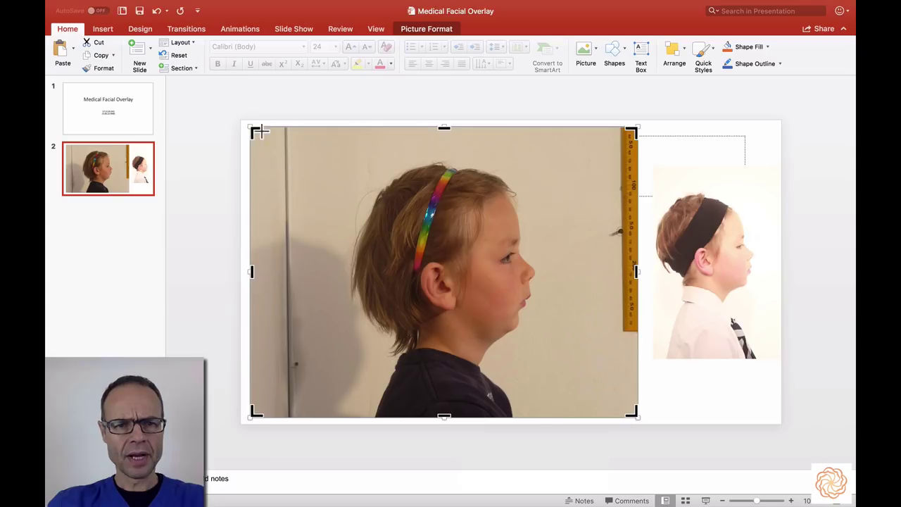
{"action": "left_click_drag", "start_coordinate": [257, 133], "coordinate": [330, 187]}
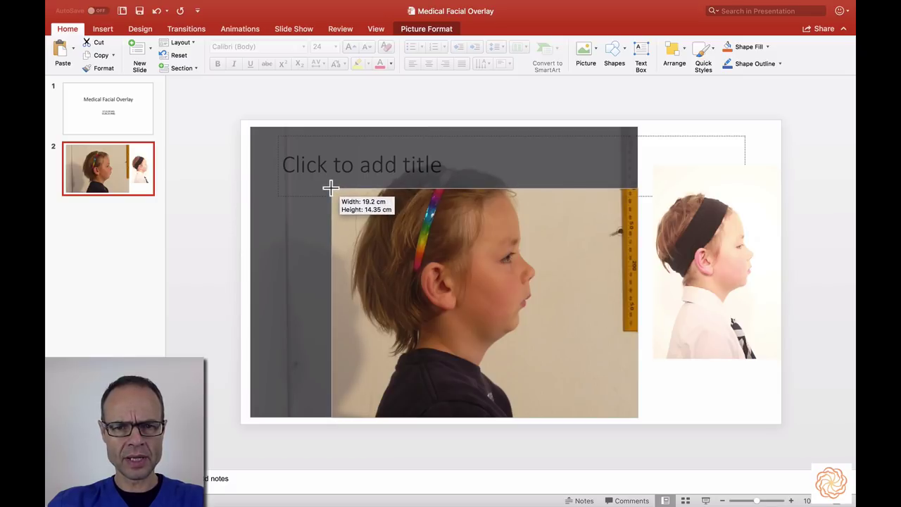
{"action": "left_click_drag", "start_coordinate": [330, 188], "coordinate": [325, 190]}
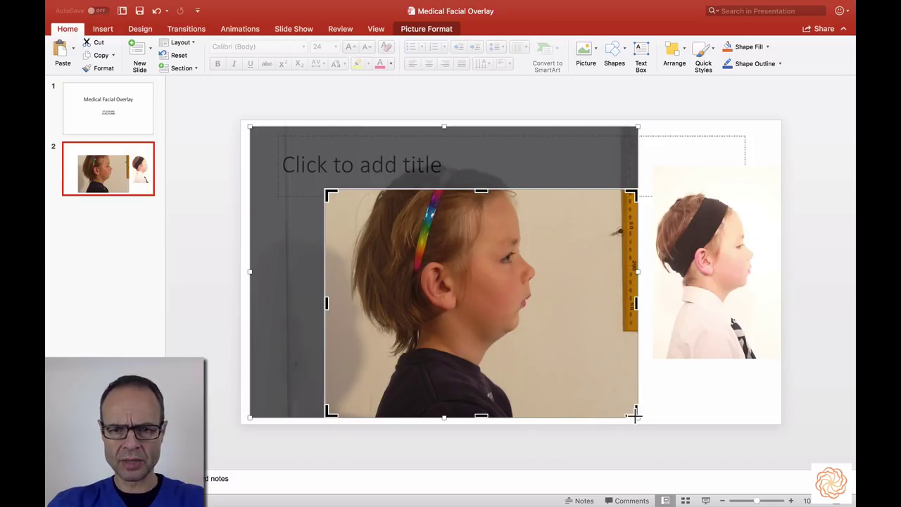
{"action": "left_click_drag", "start_coordinate": [633, 416], "coordinate": [541, 361]}
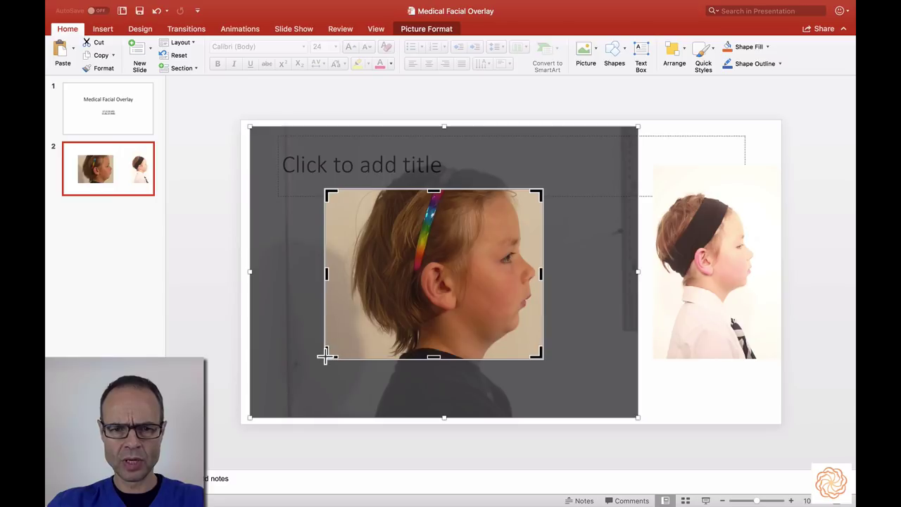
{"action": "left_click_drag", "start_coordinate": [327, 358], "coordinate": [348, 364]}
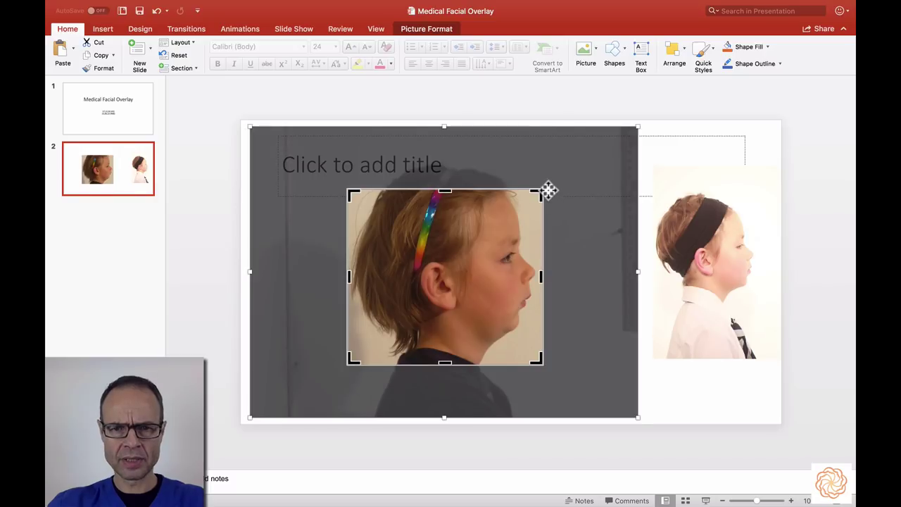
{"action": "left_click_drag", "start_coordinate": [540, 189], "coordinate": [541, 195]}
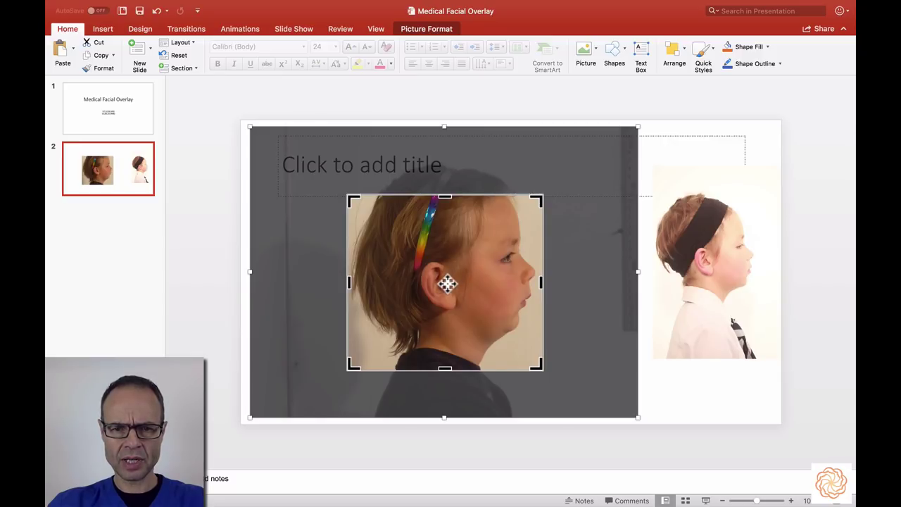
{"action": "left_click_drag", "start_coordinate": [444, 283], "coordinate": [451, 280]}
{"action": "left_click", "coordinate": [669, 389]}
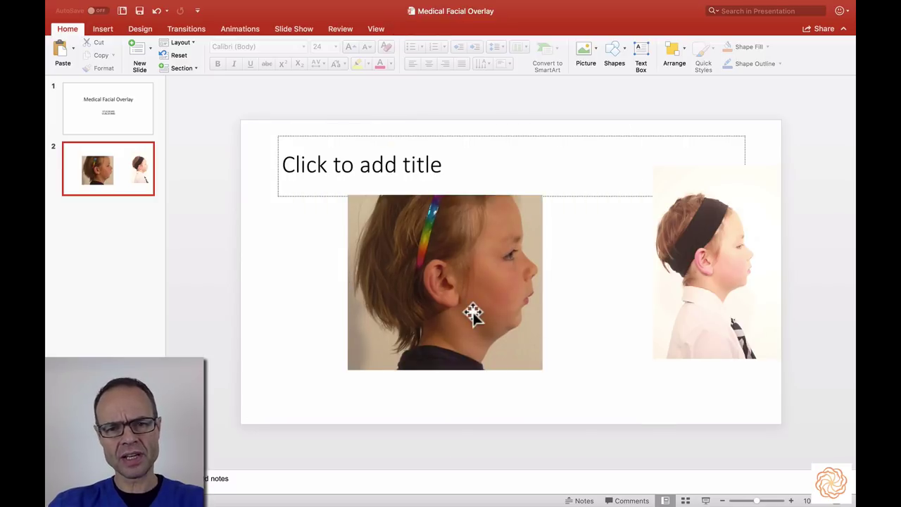
Move the cropped rainbow-headband photo to the slide's upper-left corner and enlarge it to about 17.37 cm high by 19.33 cm wide.
{"action": "left_click_drag", "start_coordinate": [449, 285], "coordinate": [355, 223]}
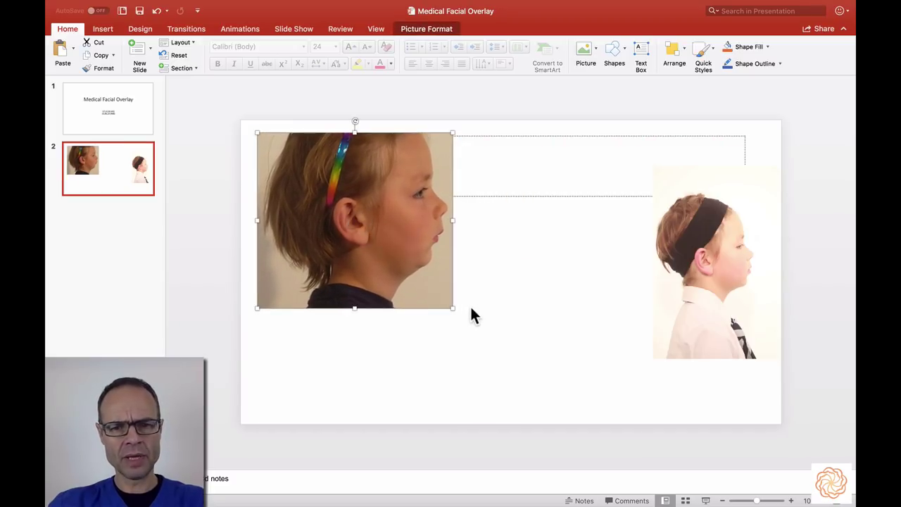
{"action": "left_click_drag", "start_coordinate": [451, 308], "coordinate": [566, 395]}
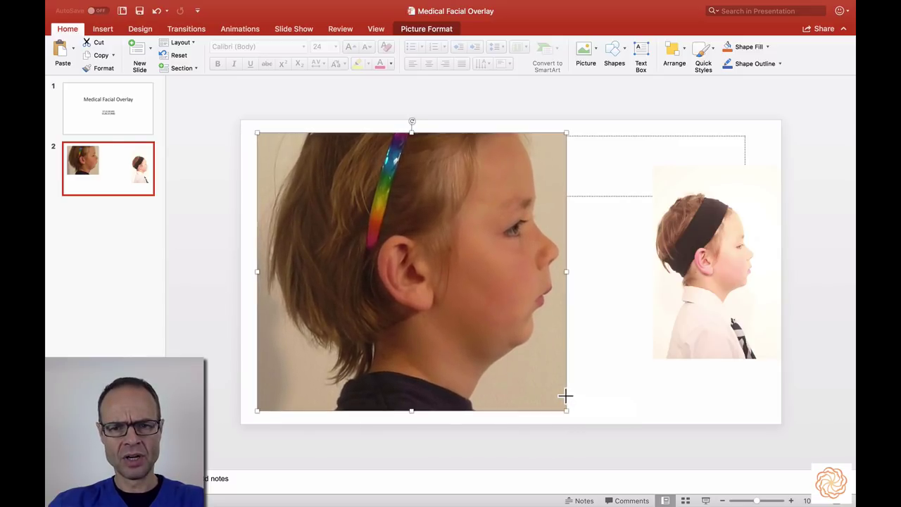
{"action": "left_click", "coordinate": [629, 406]}
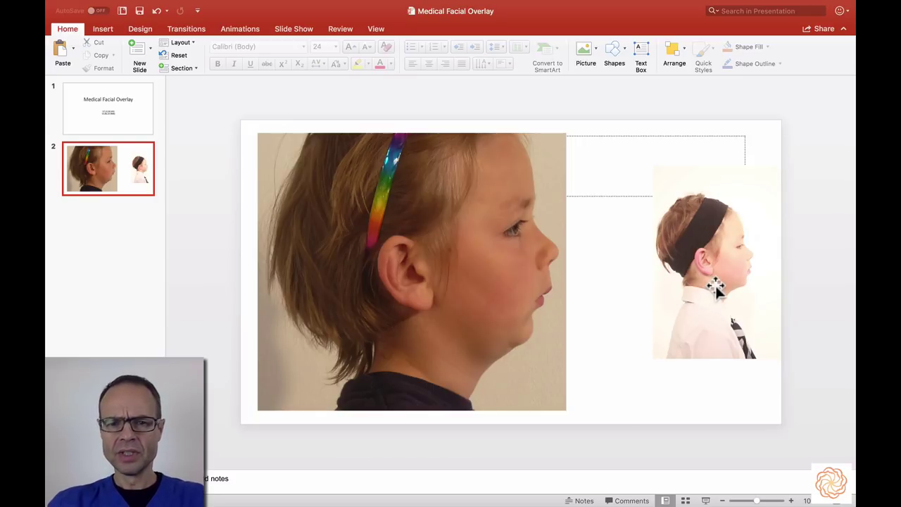
Crop and enlarge the black-headband photo to match the other photo's height, and send it to the back.
{"action": "left_click_drag", "start_coordinate": [715, 288], "coordinate": [454, 266]}
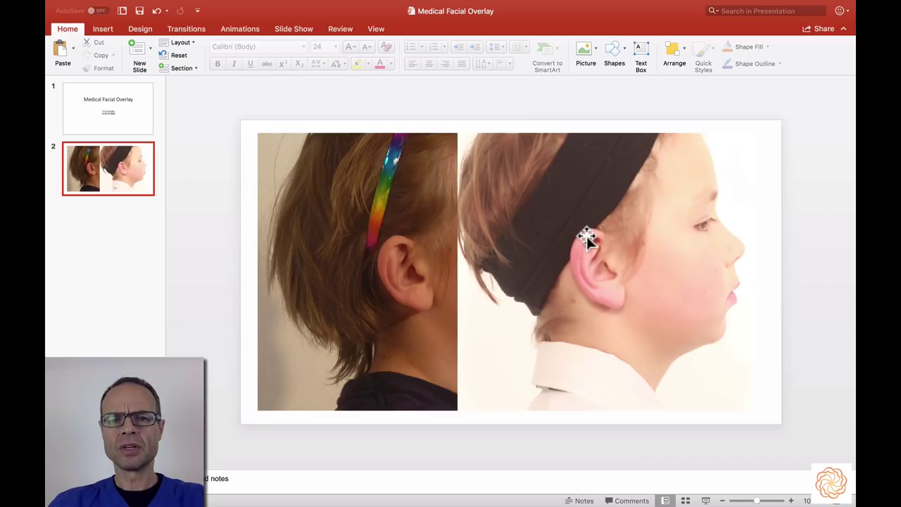
{"action": "left_click", "coordinate": [587, 238]}
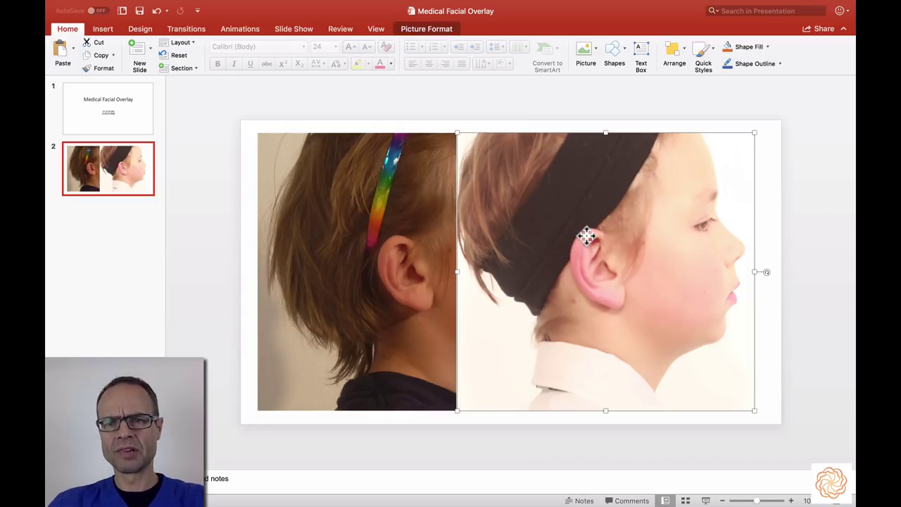
{"action": "left_click", "coordinate": [681, 46]}
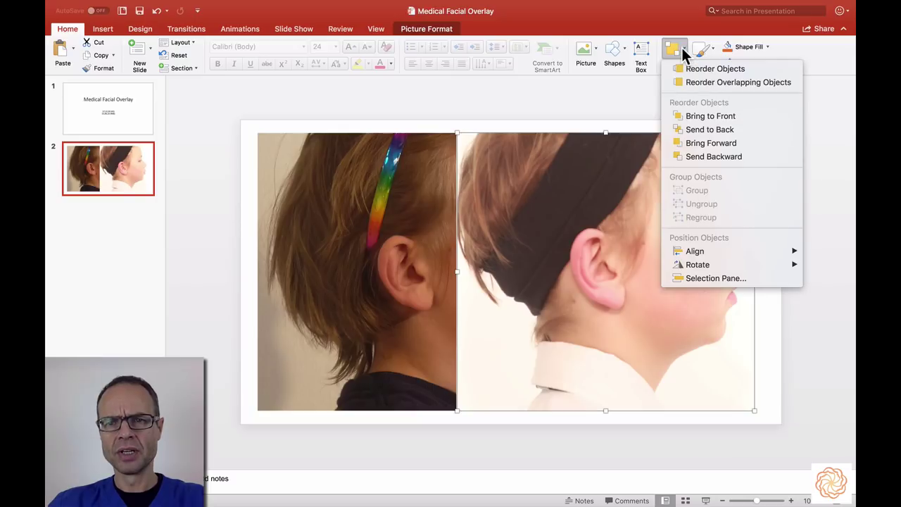
{"action": "left_click", "coordinate": [686, 129]}
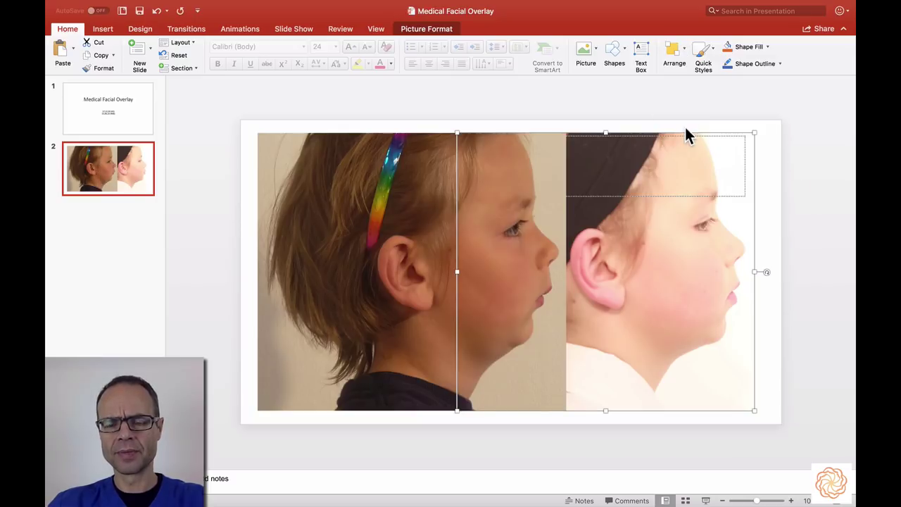
Apply the 50% transparency preset to the rainbow-headband photo.
{"action": "left_click", "coordinate": [389, 267]}
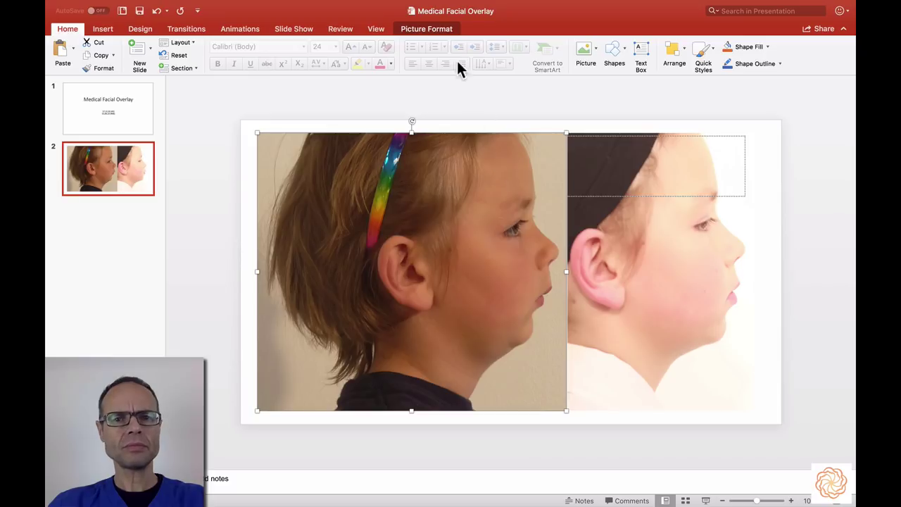
{"action": "left_click", "coordinate": [432, 29]}
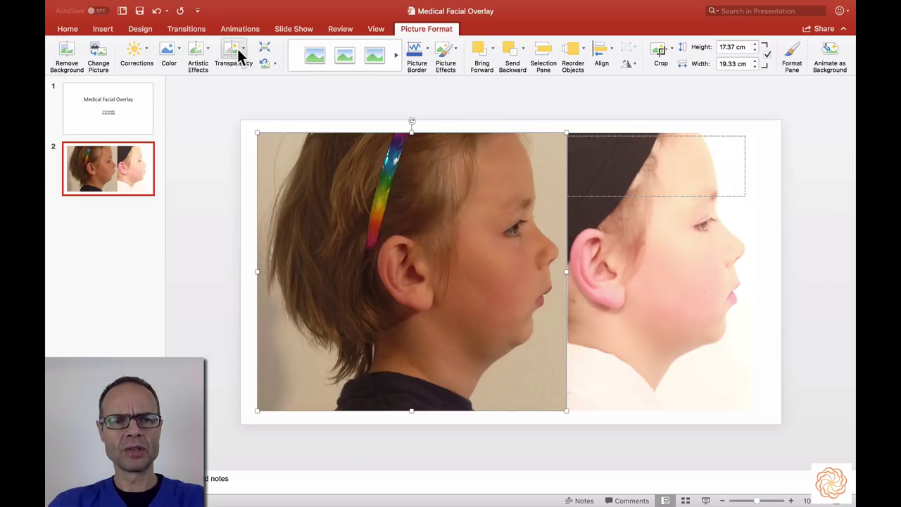
{"action": "left_click", "coordinate": [238, 50]}
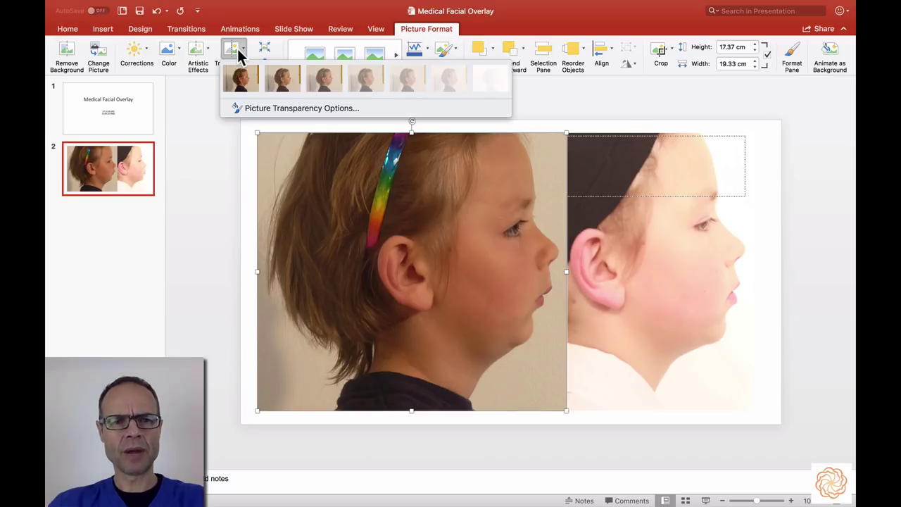
{"action": "left_click", "coordinate": [364, 80]}
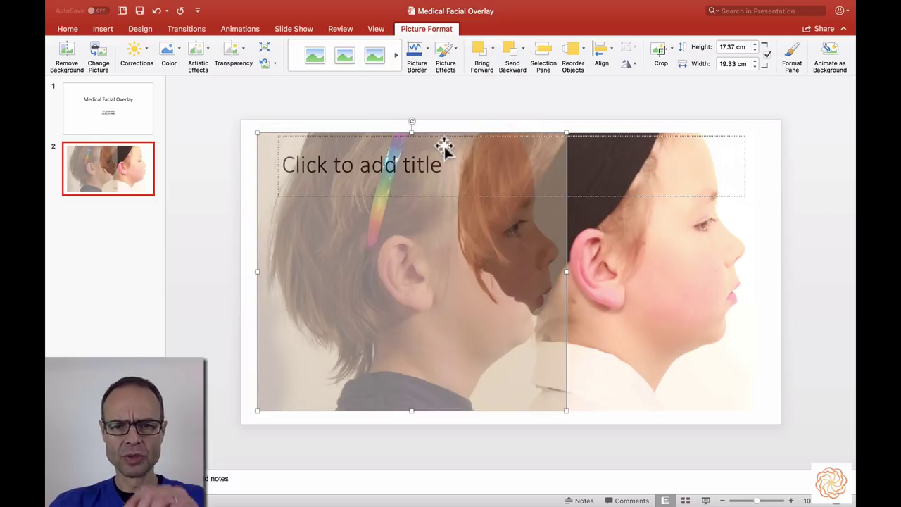
Examine the rainbow-headband photo's Picture Transparency settings in Format Picture, and close them.
{"action": "right_click", "coordinate": [432, 275]}
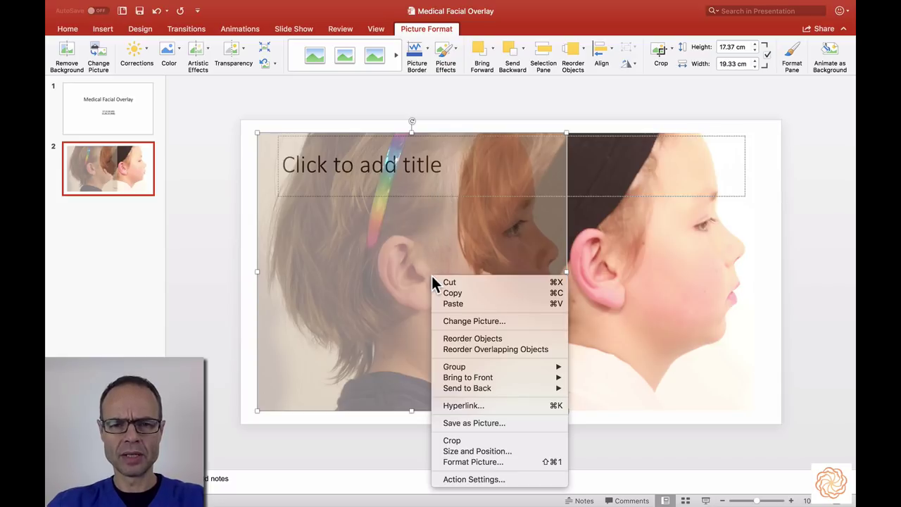
{"action": "mouse_move", "coordinate": [459, 378]}
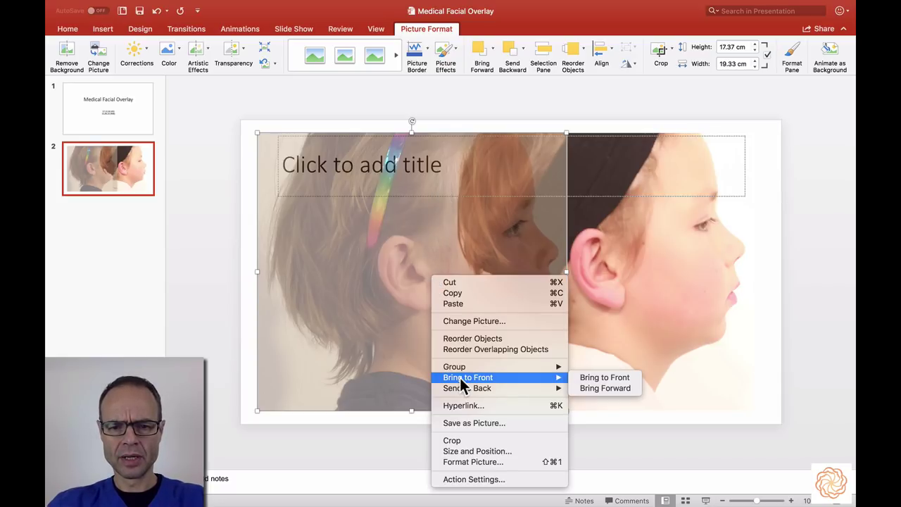
{"action": "left_click", "coordinate": [476, 461]}
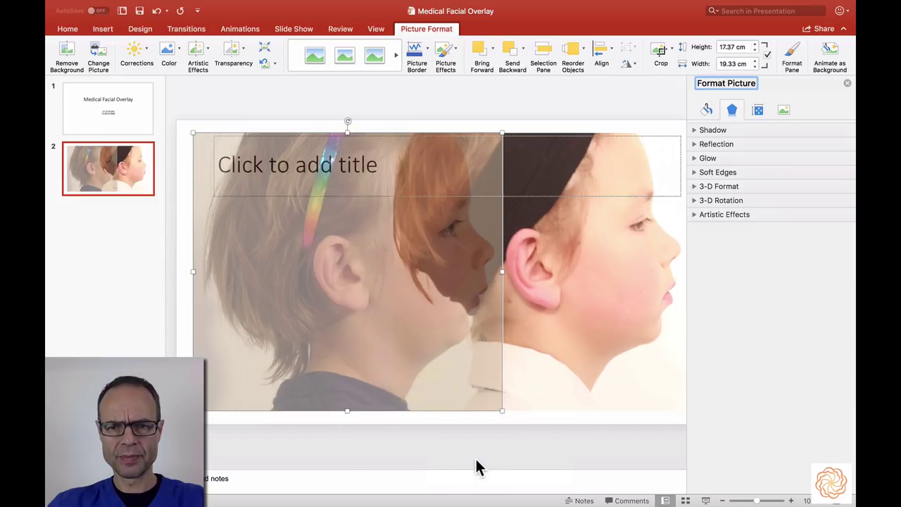
{"action": "left_click", "coordinate": [782, 111]}
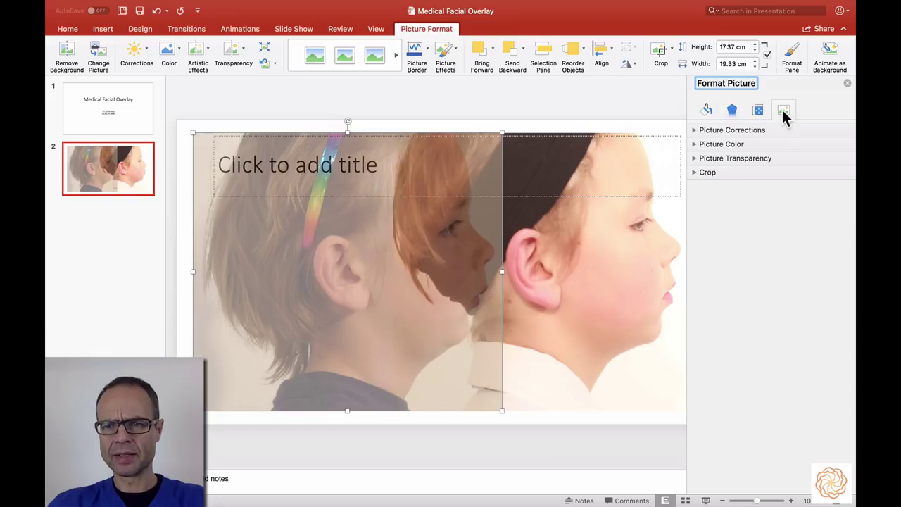
{"action": "left_click", "coordinate": [695, 157]}
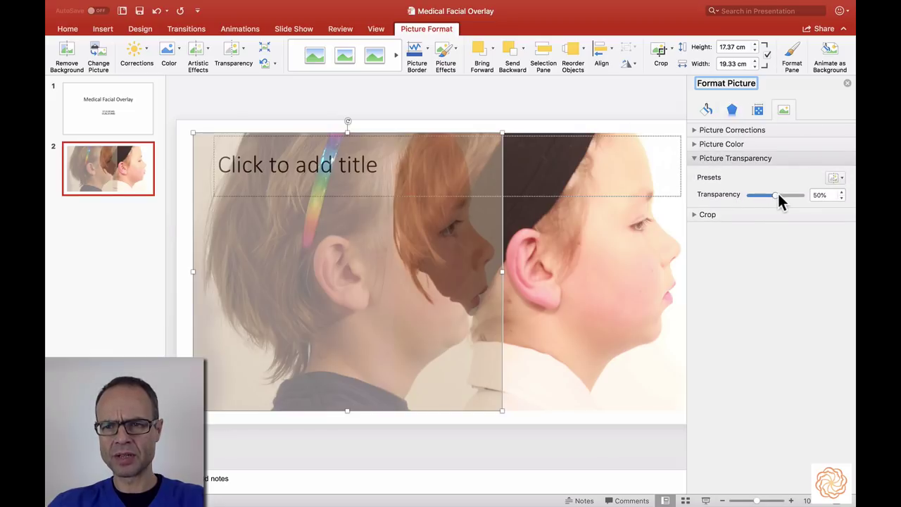
{"action": "left_click", "coordinate": [847, 83]}
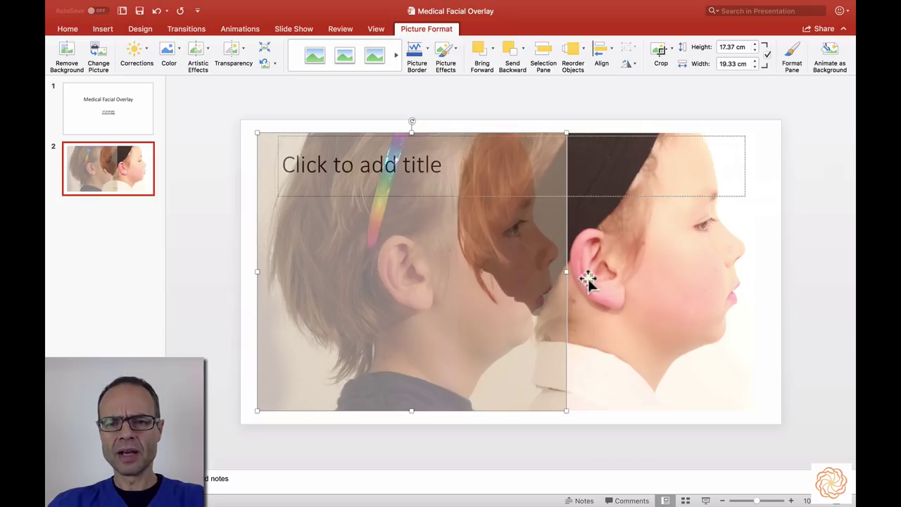
Move both photos toward the slide's centre so the semi-transparent one overlays the other with ears and facial profiles aligned.
{"action": "left_click_drag", "start_coordinate": [643, 279], "coordinate": [509, 279]}
{"action": "left_click_drag", "start_coordinate": [298, 305], "coordinate": [356, 300]}
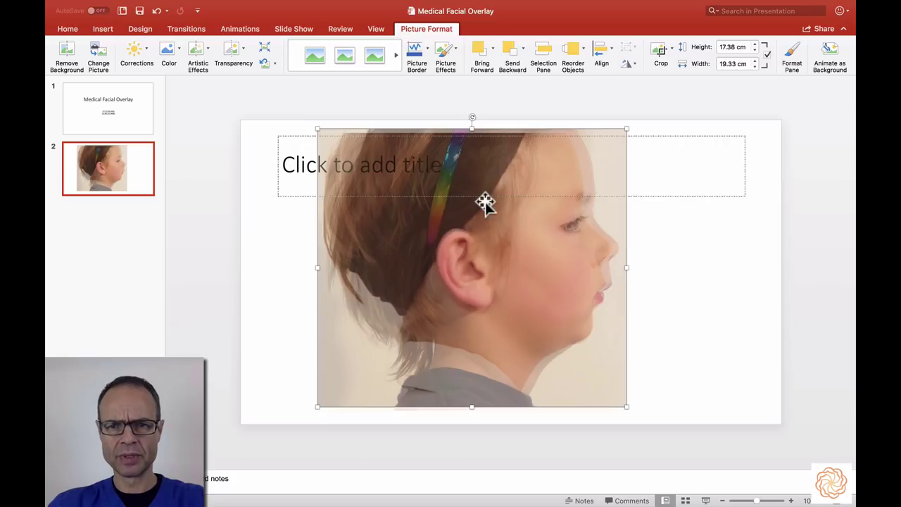
Scale the semi-transparent rainbow-headband photo to 16.66 cm high by 18.53 cm wide and shift it to realign the ears and profiles.
{"action": "left_click_drag", "start_coordinate": [625, 128], "coordinate": [608, 145]}
{"action": "left_click_drag", "start_coordinate": [502, 241], "coordinate": [503, 233]}
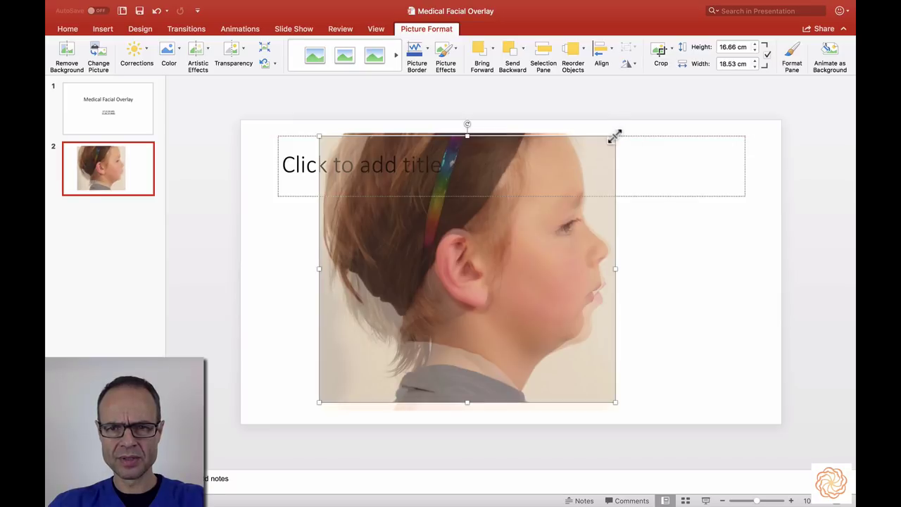
{"action": "mouse_move", "coordinate": [614, 136]}
{"action": "left_mouse_down"}
{"action": "mouse_move", "coordinate": [621, 131]}
{"action": "mouse_move", "coordinate": [613, 134]}
{"action": "left_mouse_up"}
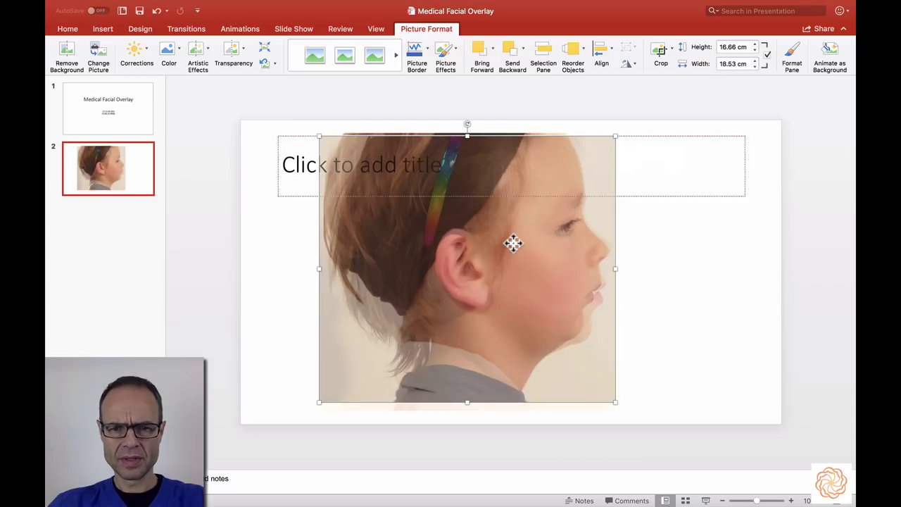
{"action": "left_click_drag", "start_coordinate": [511, 241], "coordinate": [516, 243]}
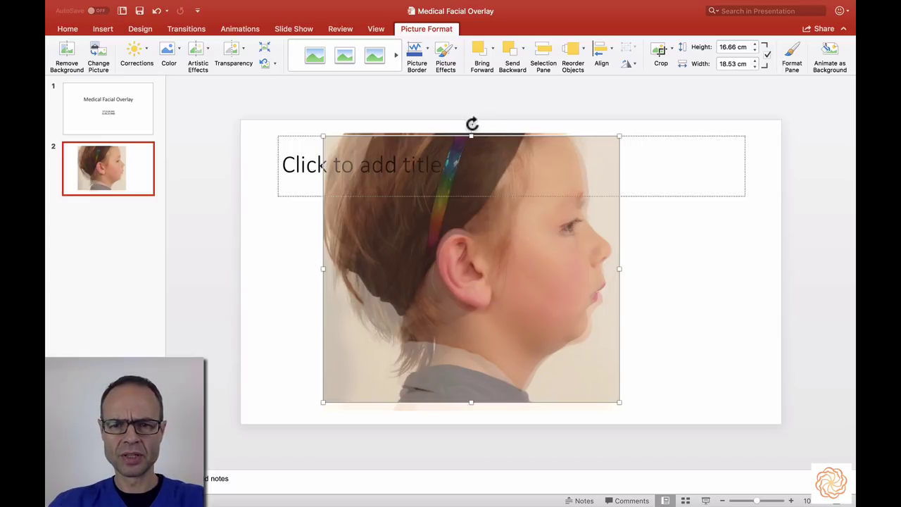
Try rotating the semi-transparent photo slightly counterclockwise to match the facial profile of the photo beneath.
{"action": "mouse_move", "coordinate": [471, 123]}
{"action": "left_mouse_down"}
{"action": "mouse_move", "coordinate": [494, 137]}
{"action": "mouse_move", "coordinate": [459, 121]}
{"action": "mouse_move", "coordinate": [466, 135]}
{"action": "left_mouse_up"}
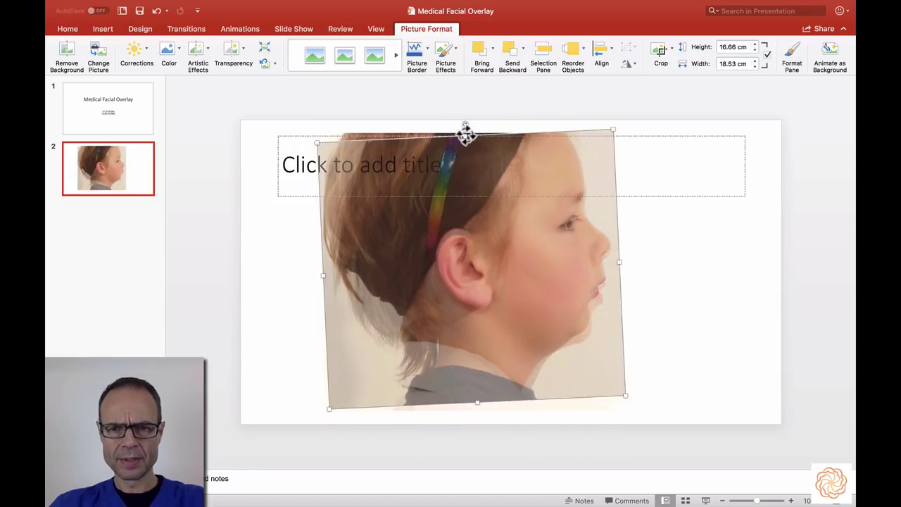
{"action": "left_click", "coordinate": [790, 500]}
{"action": "left_click", "coordinate": [790, 500]}
{"action": "left_click", "coordinate": [791, 500]}
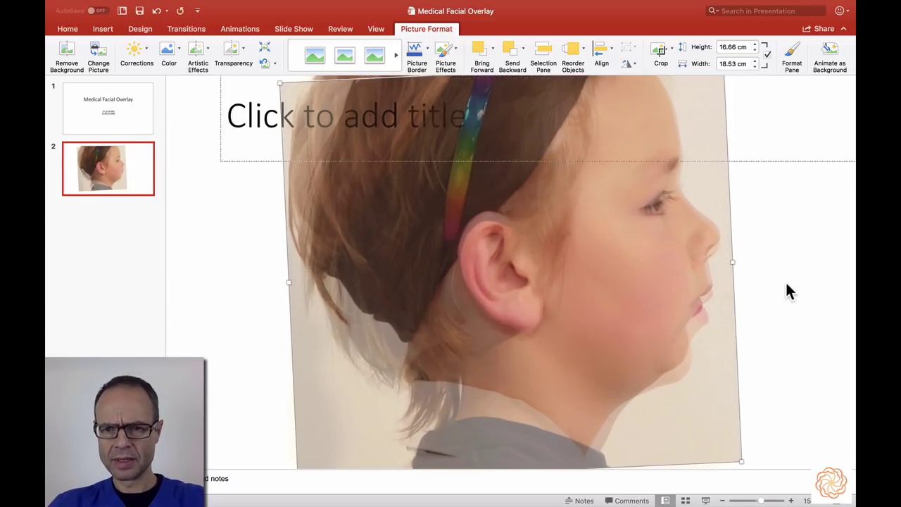
{"action": "scroll", "coordinate": [786, 290], "scroll_direction": "up", "scroll_amount": 3}
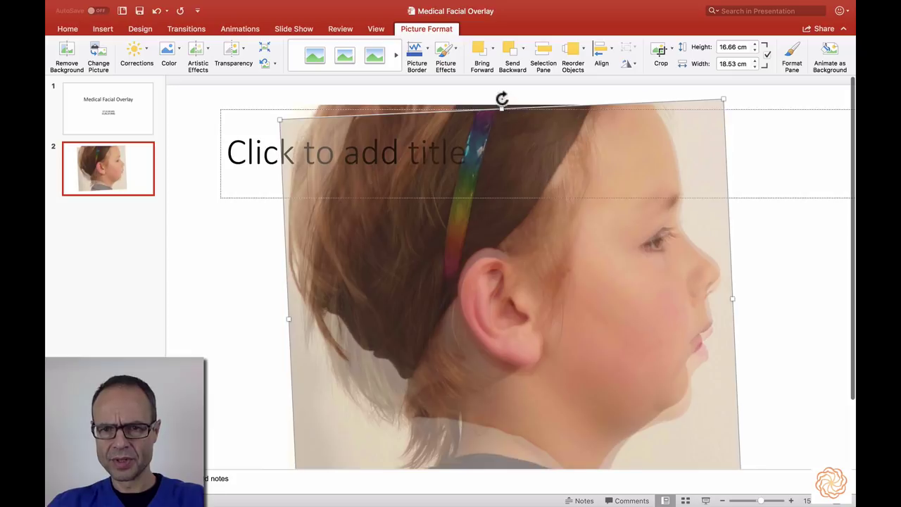
{"action": "left_click_drag", "start_coordinate": [502, 99], "coordinate": [504, 93]}
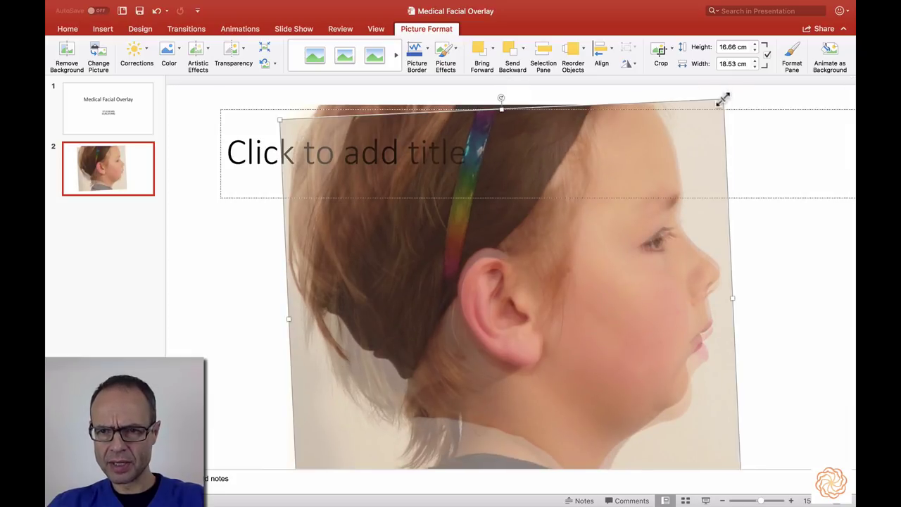
Straighten the semi-transparent photo and scale it to 16.43 cm by 18.28 cm, keeping the ears and profiles aligned.
{"action": "left_click_drag", "start_coordinate": [722, 99], "coordinate": [714, 108]}
{"action": "left_click_drag", "start_coordinate": [556, 205], "coordinate": [556, 199]}
{"action": "mouse_move", "coordinate": [500, 98]}
{"action": "left_mouse_down"}
{"action": "mouse_move", "coordinate": [519, 98]}
{"action": "mouse_move", "coordinate": [507, 98]}
{"action": "left_mouse_up"}
{"action": "left_click_drag", "start_coordinate": [724, 109], "coordinate": [726, 107]}
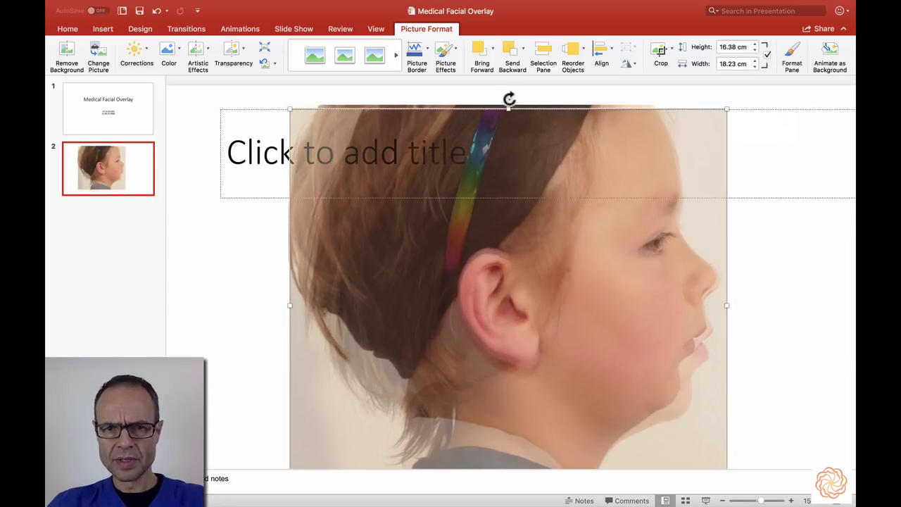
{"action": "mouse_move", "coordinate": [507, 97]}
{"action": "left_mouse_down"}
{"action": "mouse_move", "coordinate": [497, 93]}
{"action": "mouse_move", "coordinate": [507, 98]}
{"action": "left_mouse_up"}
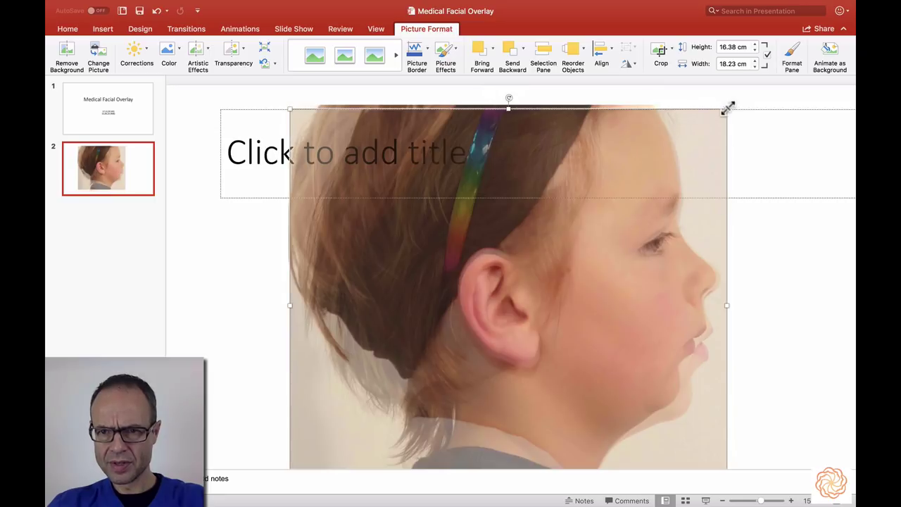
{"action": "mouse_move", "coordinate": [727, 107]}
{"action": "left_mouse_down"}
{"action": "mouse_move", "coordinate": [719, 112]}
{"action": "mouse_move", "coordinate": [722, 105]}
{"action": "left_mouse_up"}
{"action": "left_click_drag", "start_coordinate": [509, 95], "coordinate": [500, 93]}
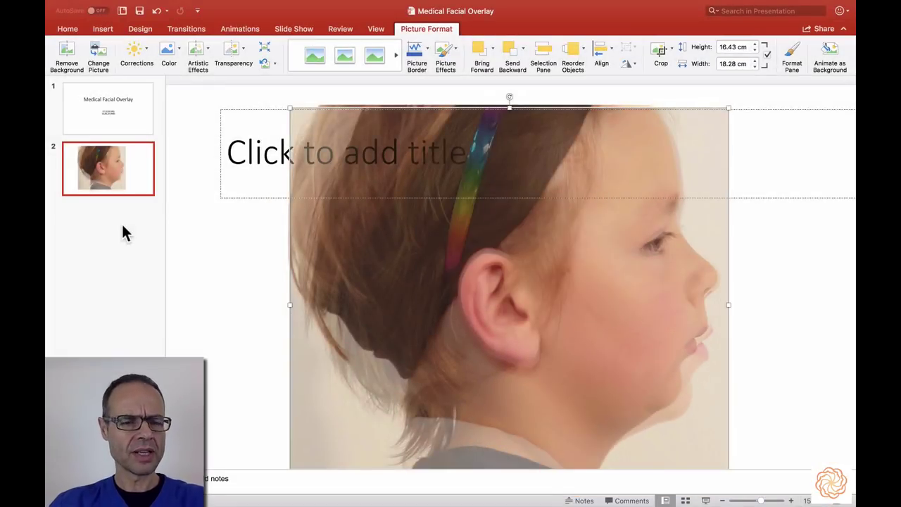
Duplicate the overlay slide three times so it fills slides 2 to 5.
{"action": "left_click", "coordinate": [139, 186]}
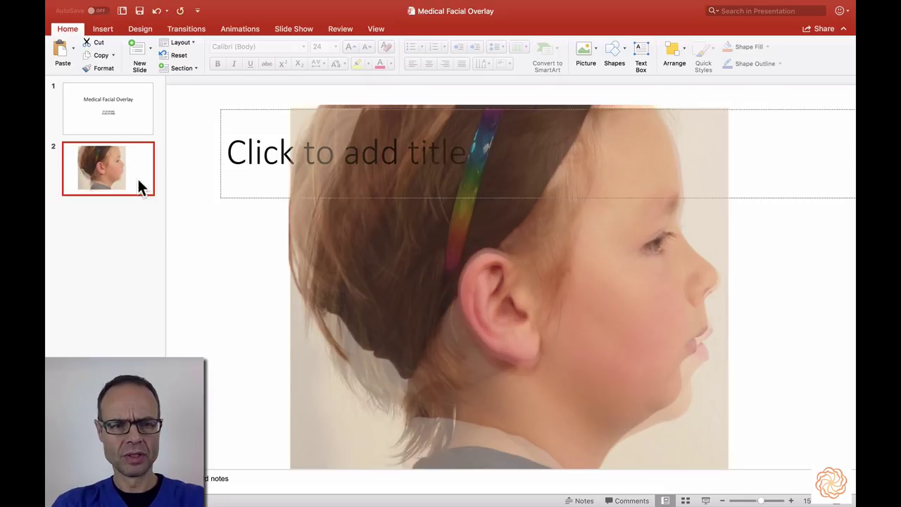
{"action": "key", "text": "Return"}
{"action": "key", "text": "Return"}
{"action": "key", "text": "Return"}
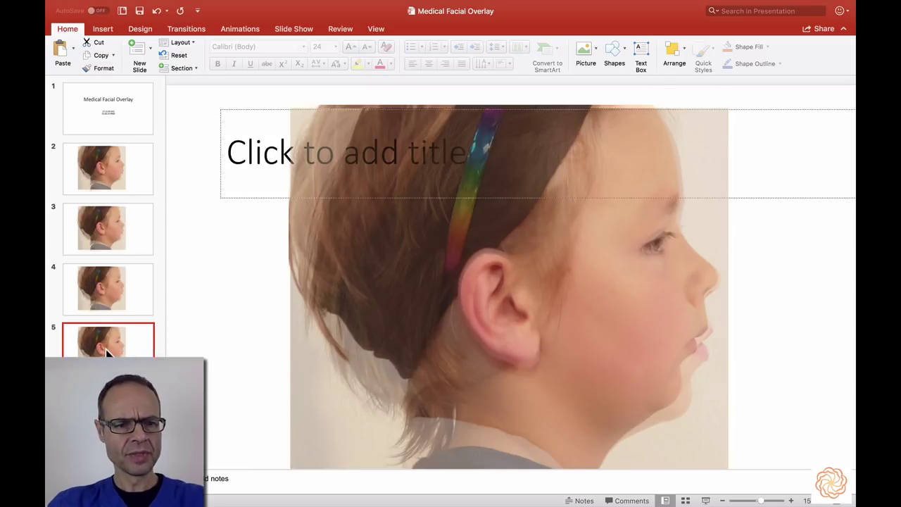
On slide 5, separate the two photos side by side and make the rainbow-headband photo fully opaque.
{"action": "left_click", "coordinate": [390, 328]}
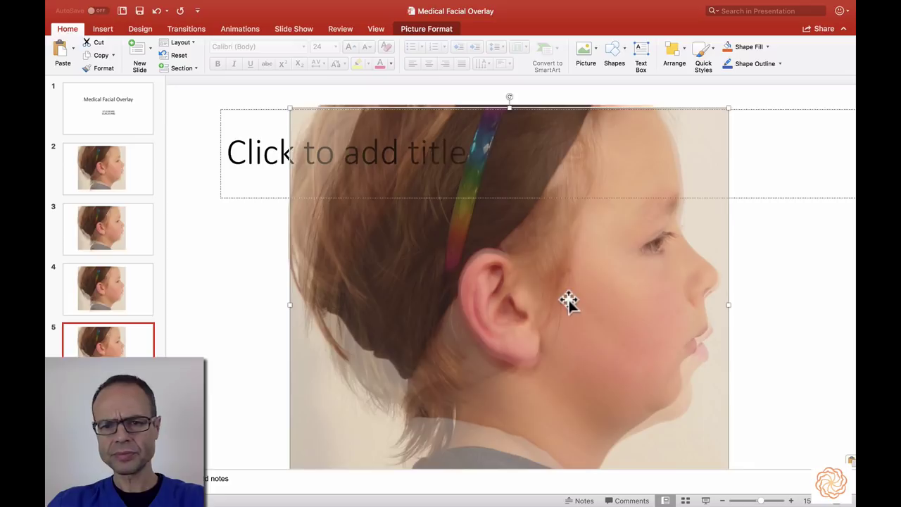
{"action": "left_click_drag", "start_coordinate": [568, 302], "coordinate": [459, 309]}
{"action": "left_click_drag", "start_coordinate": [657, 286], "coordinate": [285, 276]}
{"action": "left_click", "coordinate": [426, 29]}
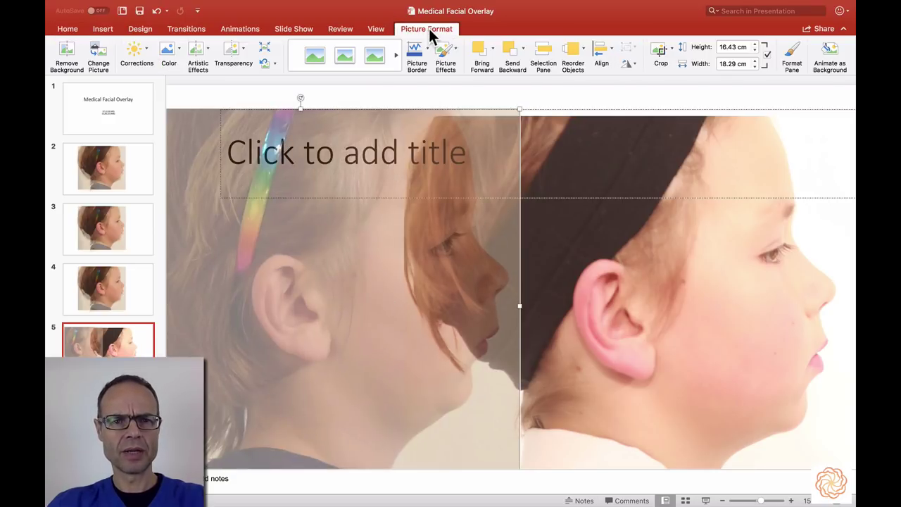
{"action": "left_click", "coordinate": [233, 55]}
{"action": "left_click", "coordinate": [240, 76]}
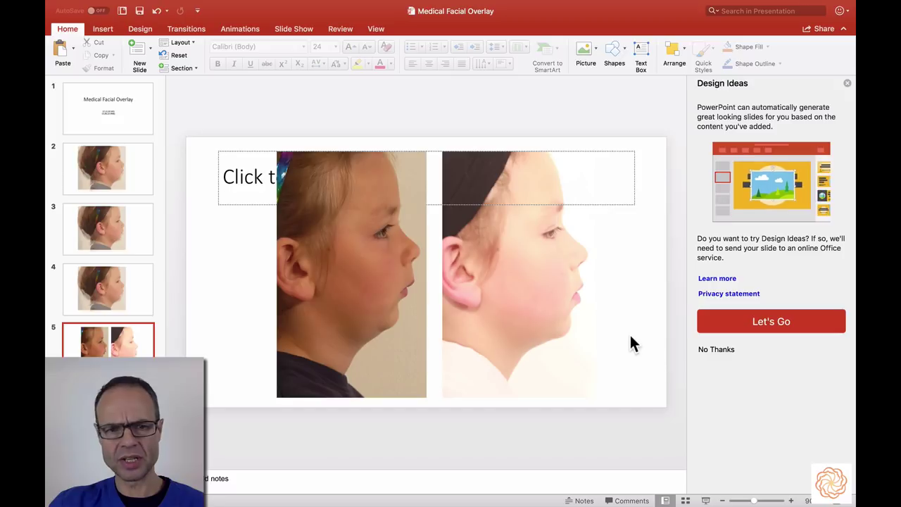
On slide 2, make the overlaid rainbow-headband photo fully opaque using the least transparent preset.
{"action": "left_click", "coordinate": [105, 177]}
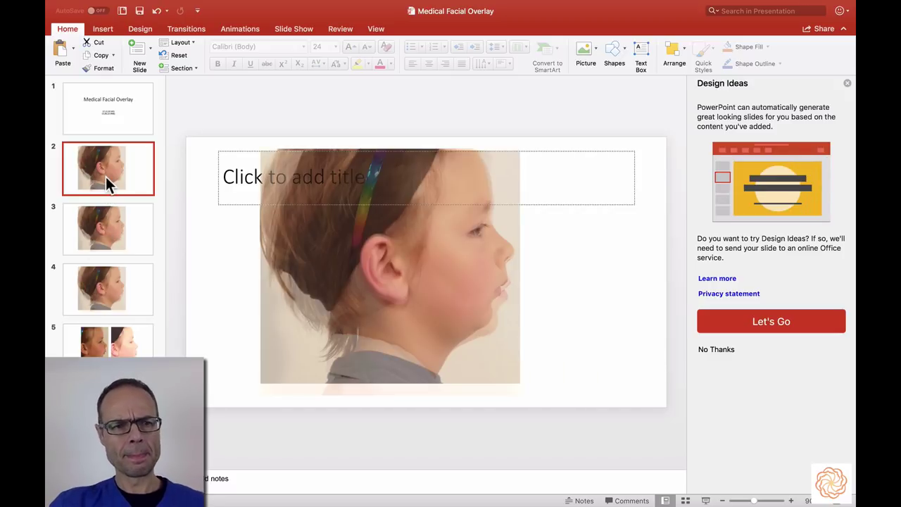
{"action": "left_click", "coordinate": [422, 279]}
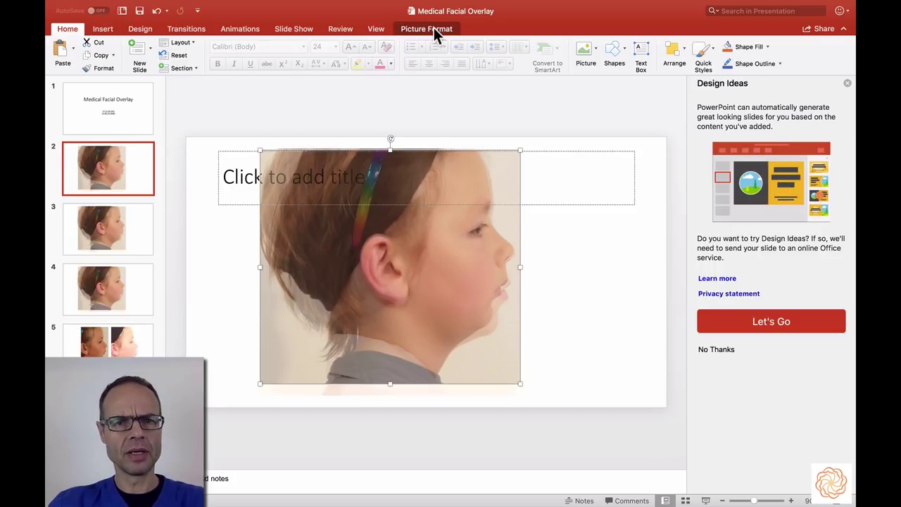
{"action": "left_click", "coordinate": [409, 28]}
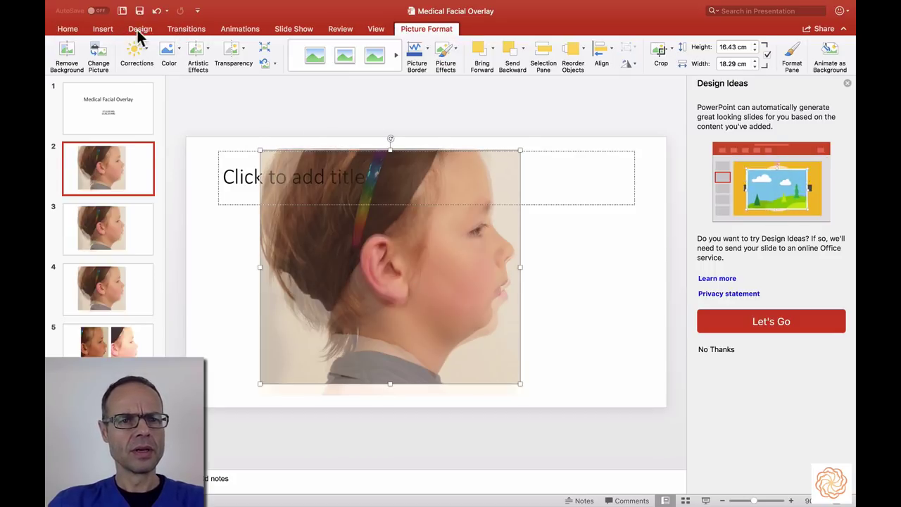
{"action": "left_click", "coordinate": [230, 55]}
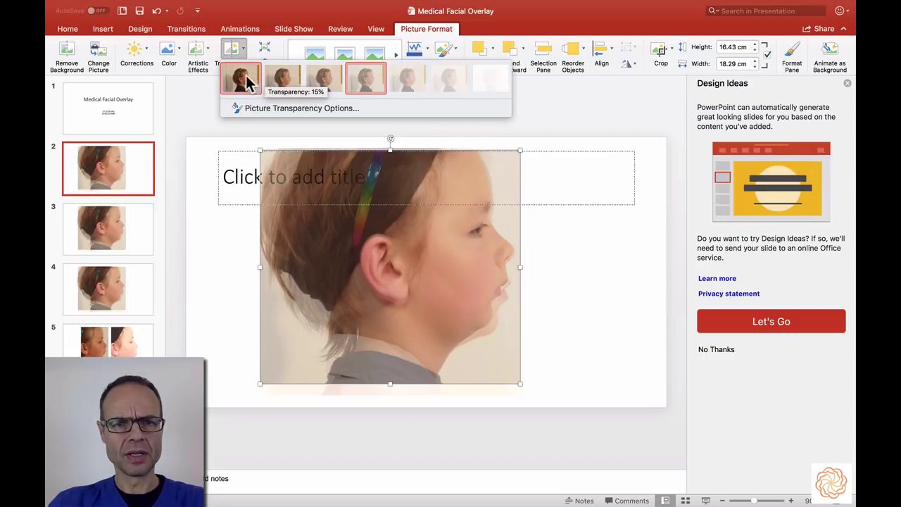
{"action": "left_click", "coordinate": [241, 78]}
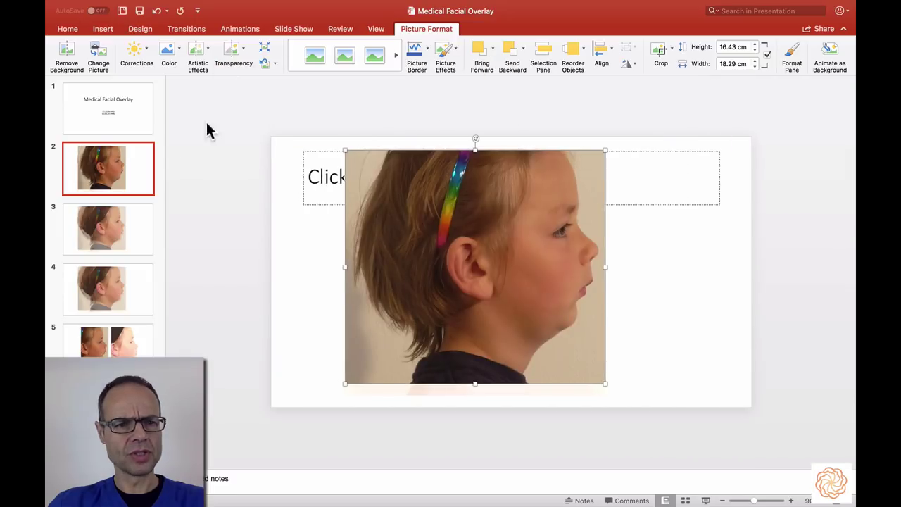
On slide 4, apply the most transparent preset to the overlaid rainbow-headband photo.
{"action": "left_click", "coordinate": [100, 285]}
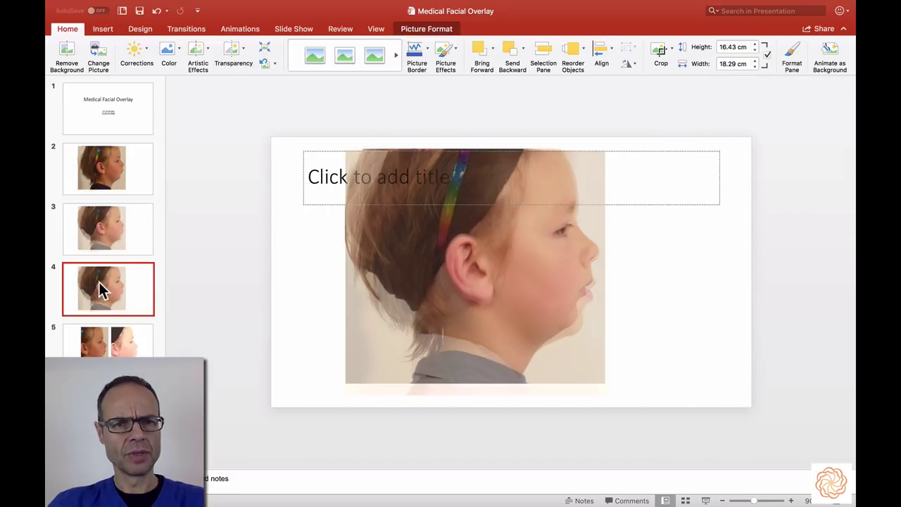
{"action": "left_click", "coordinate": [505, 289]}
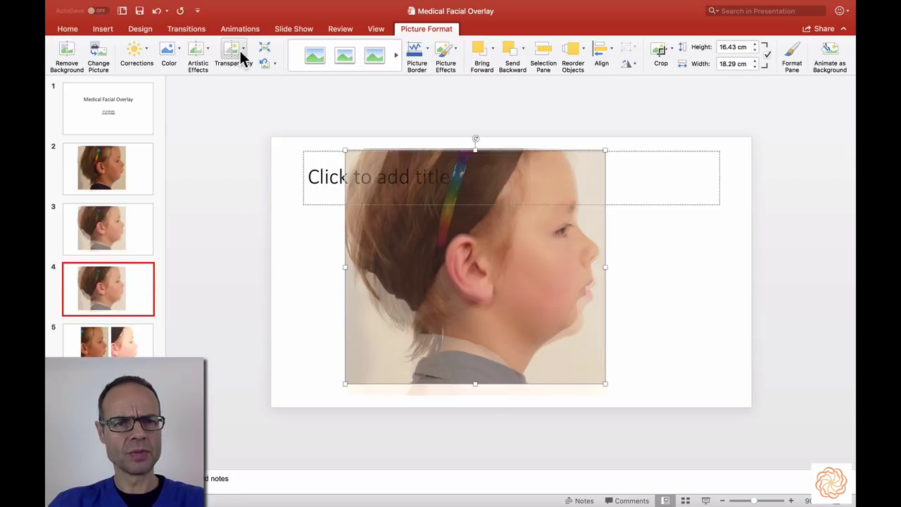
{"action": "left_click", "coordinate": [243, 51]}
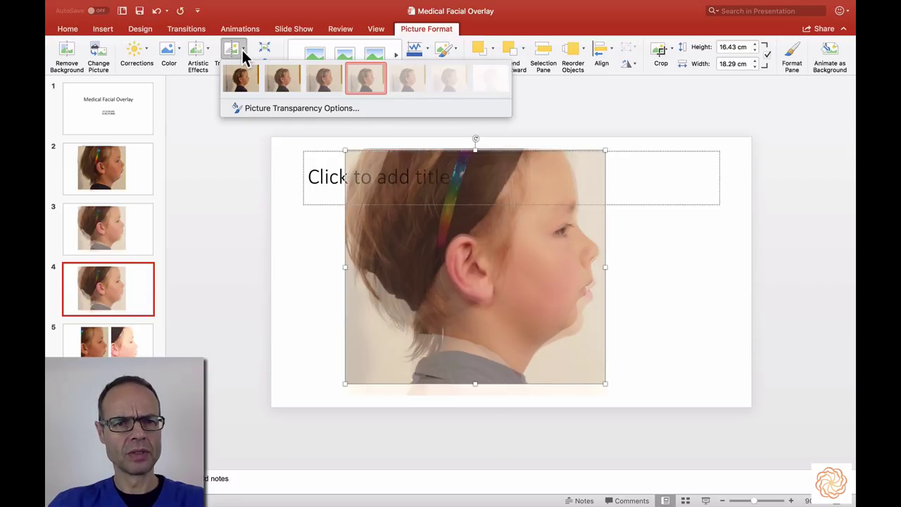
{"action": "left_click", "coordinate": [482, 90]}
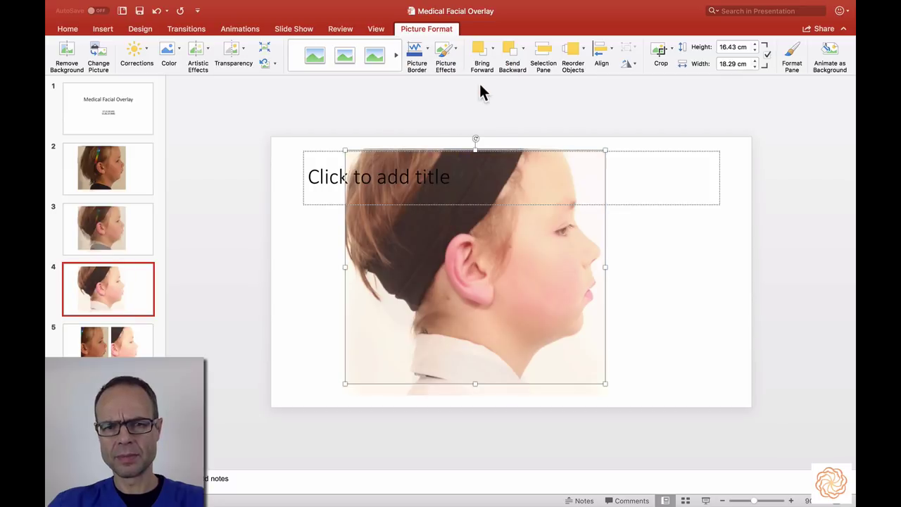
Start the slide show from slide 2 to view the overlay sequence.
{"action": "left_click", "coordinate": [103, 168]}
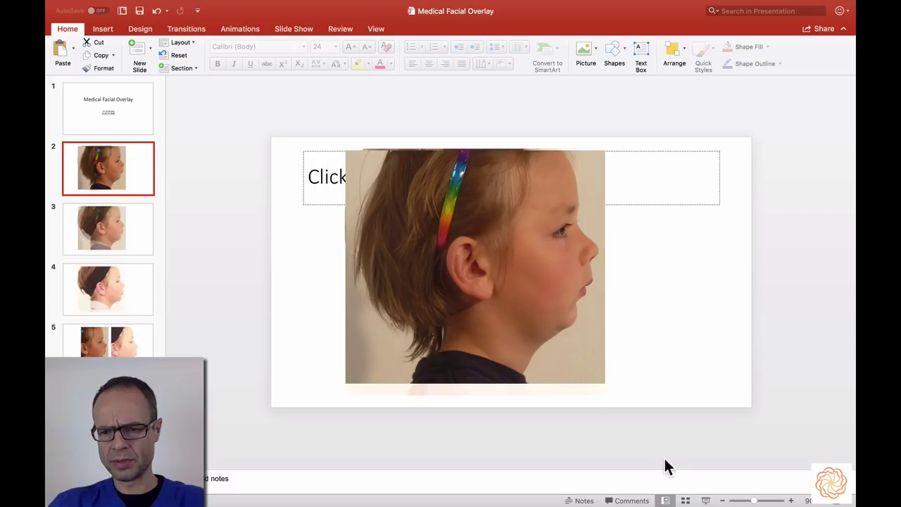
{"action": "left_click", "coordinate": [706, 501]}
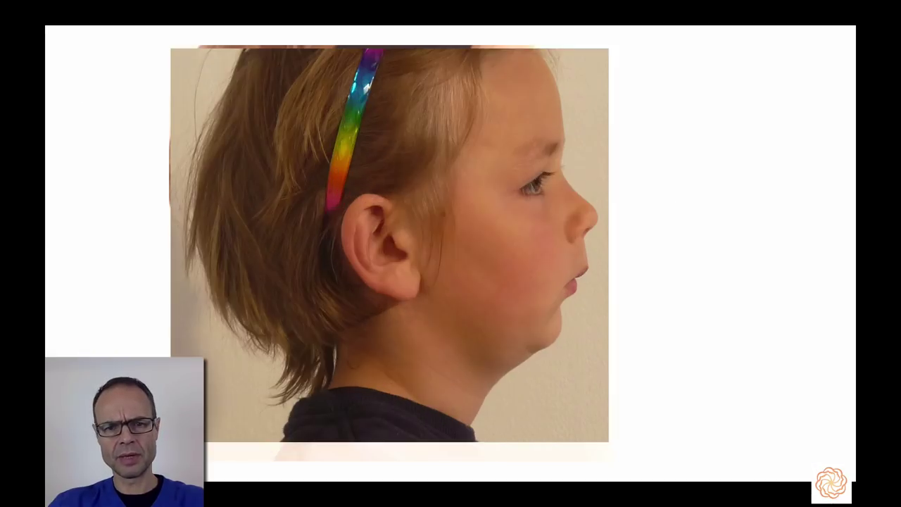